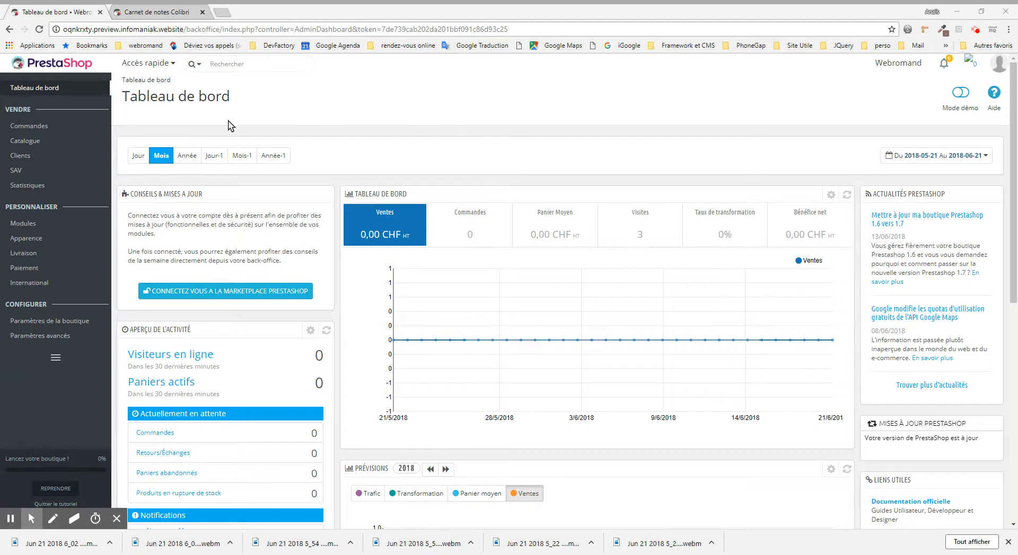
Step: Open the catalogue's attributes list and view the values of the Taille attribute
mouse_move(102, 132)
mouse_move(80, 145)
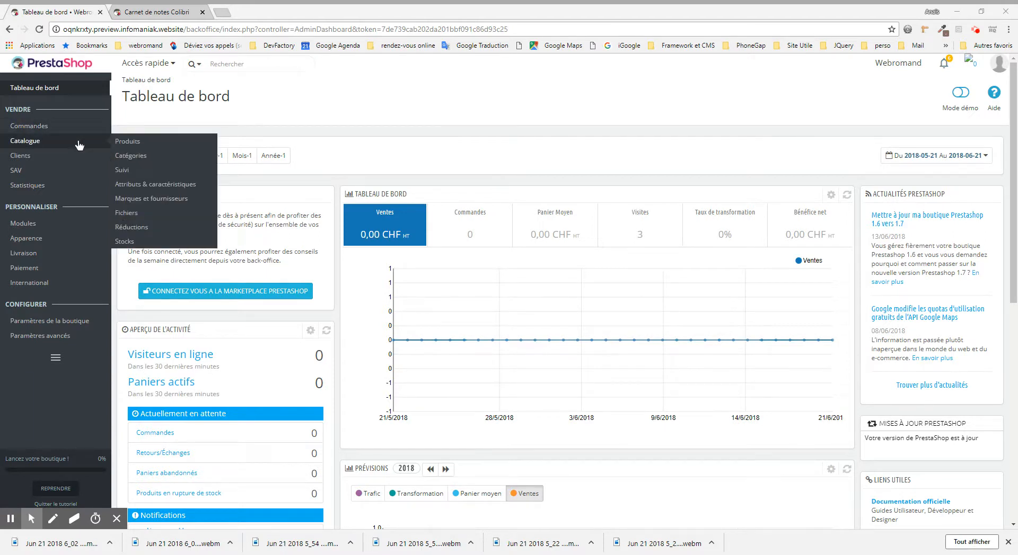
left_click(157, 185)
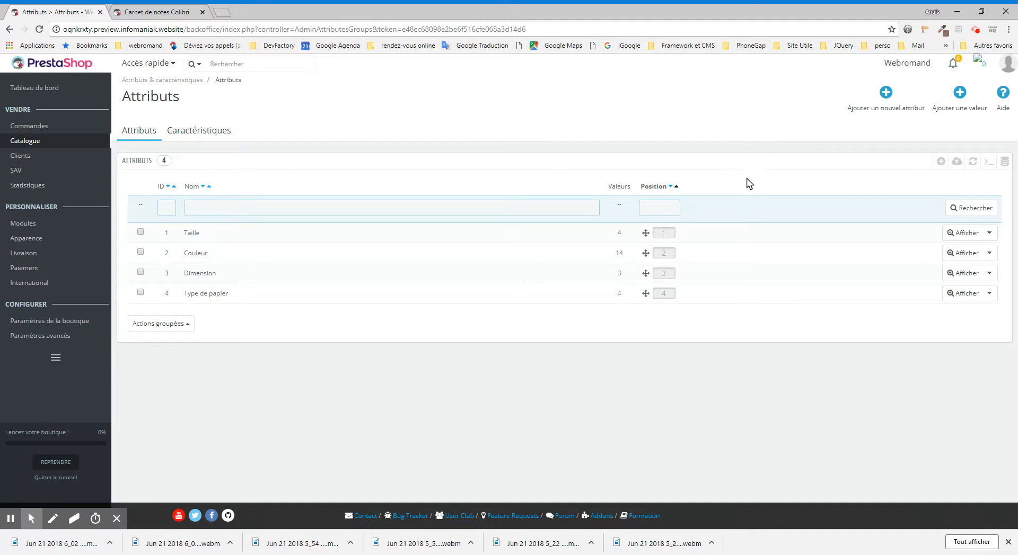
left_click(957, 234)
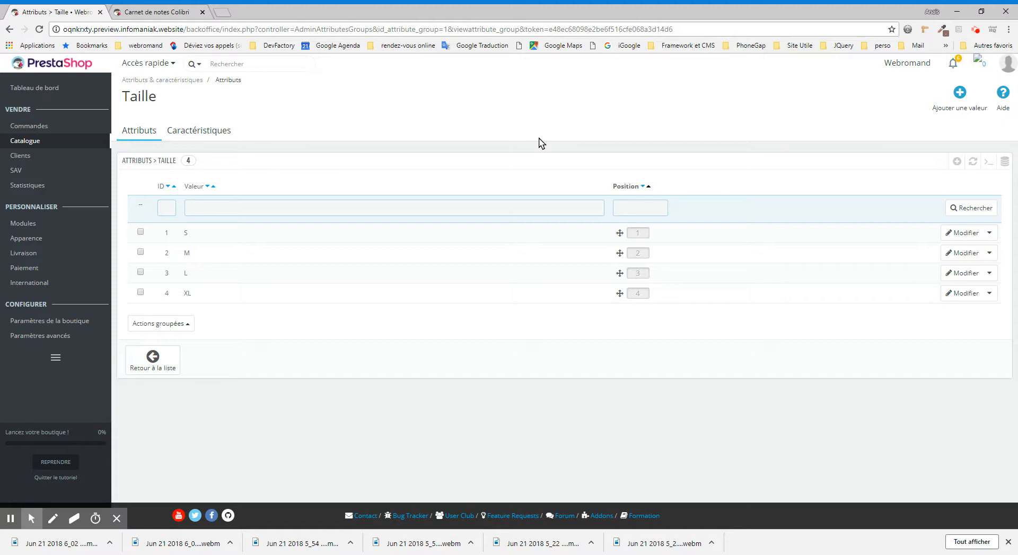
Step: Open the product Carnet de notes Colibri from the catalogue, set it to Produit avec déclinaisons and show its combinations
mouse_move(59, 142)
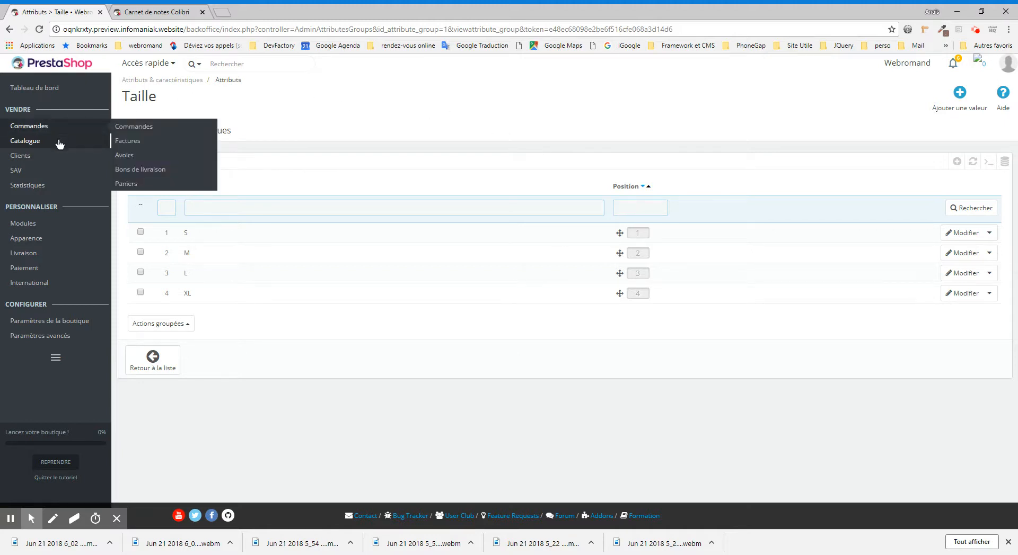
left_click(159, 141)
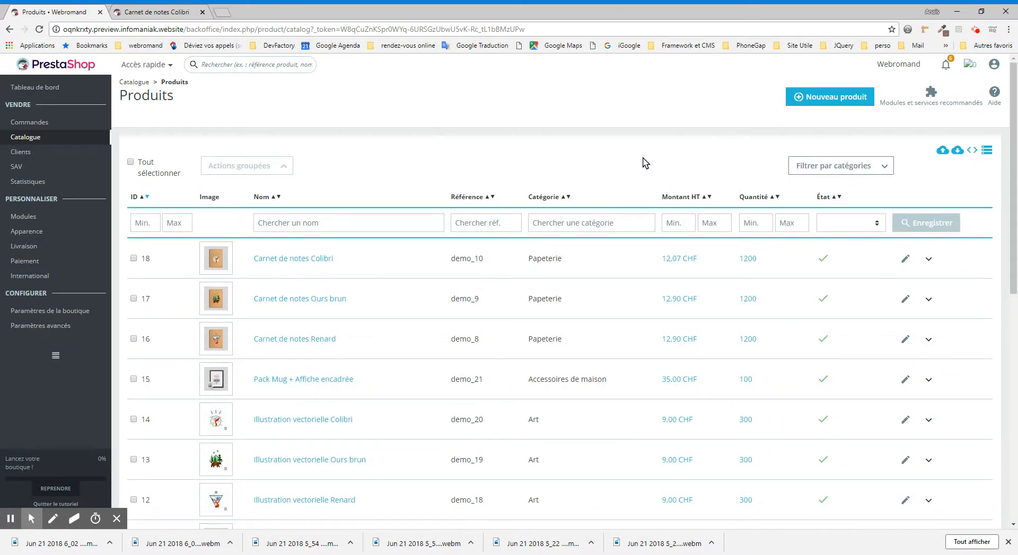
left_click(905, 261)
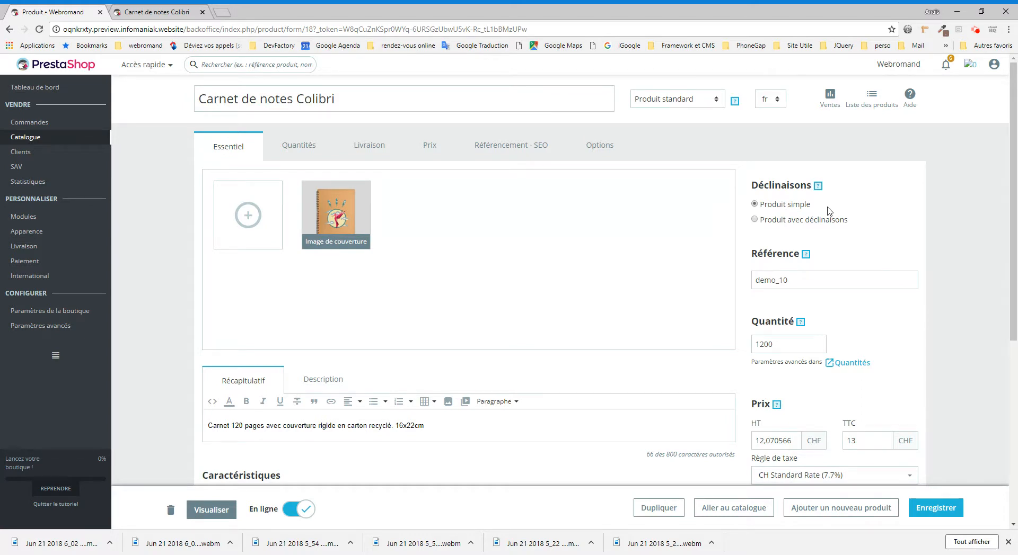
left_click(754, 221)
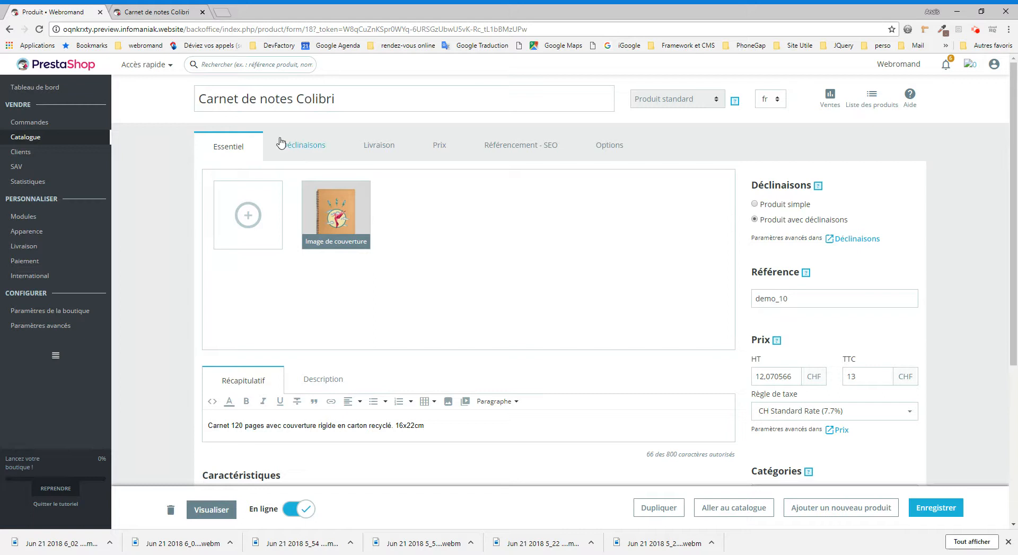
left_click(304, 151)
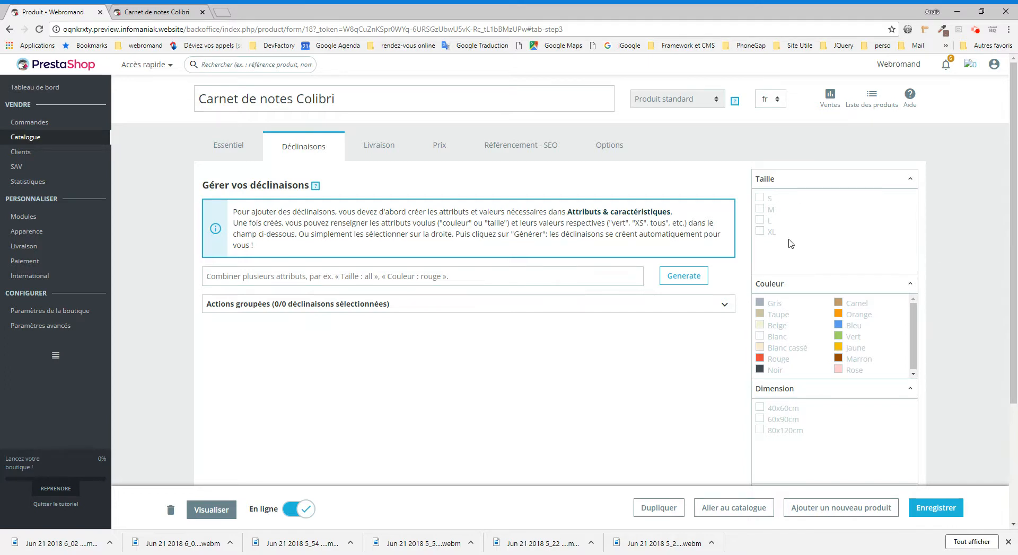
Step: Generate product combinations for the Type de papier values Ligné, Vierge, Quadrillé and Pointillés
scroll(911, 244, "down", 2)
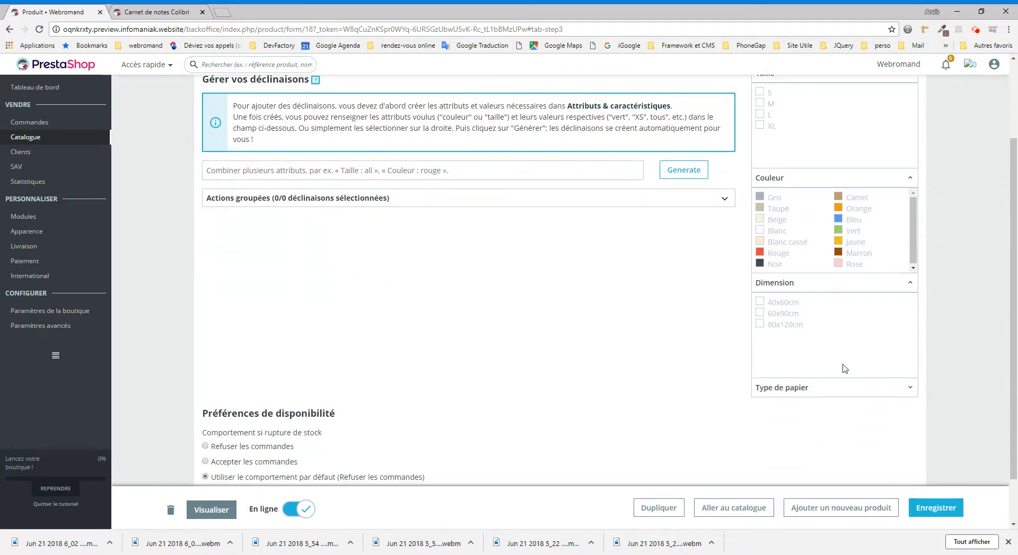
left_click(910, 392)
scroll(940, 361, "up", 2)
scroll(940, 362, "down", 2)
scroll(942, 362, "down", 2)
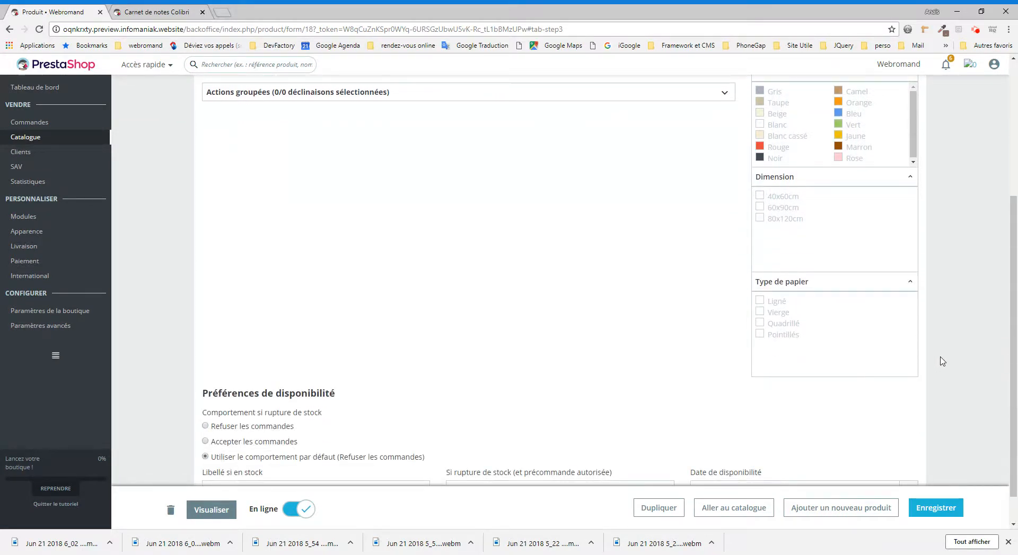
scroll(942, 362, "up", 3)
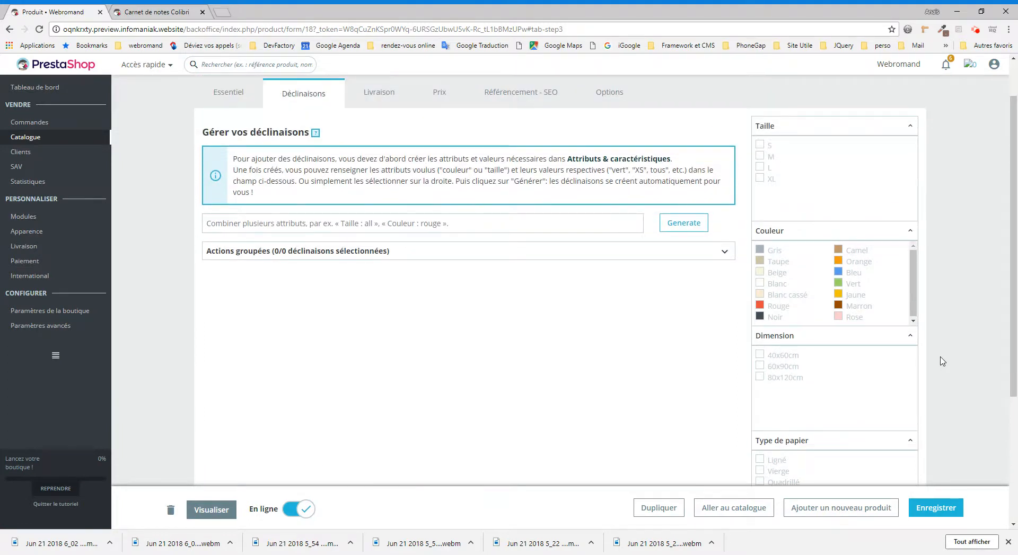
scroll(942, 362, "down", 2)
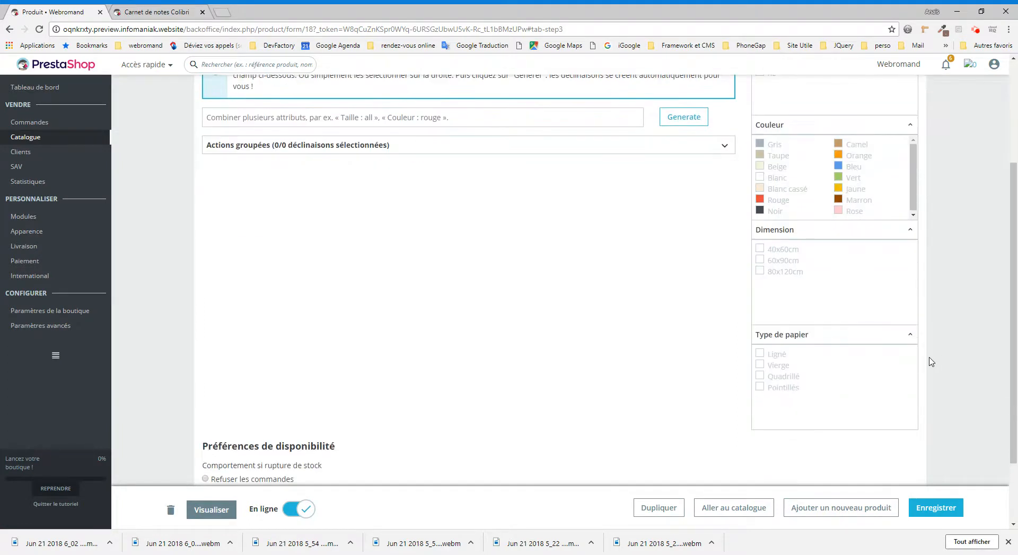
left_click(760, 354)
left_click(760, 366)
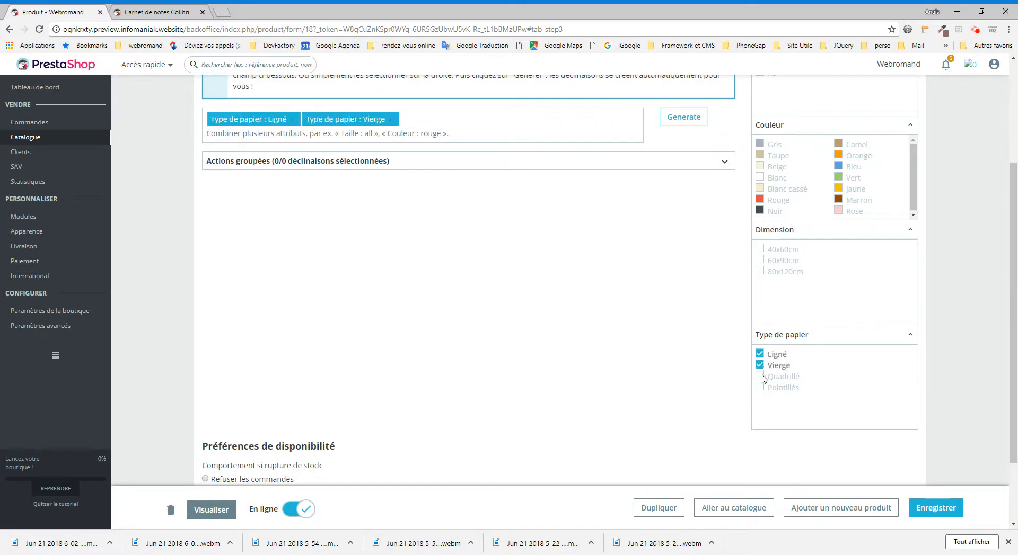
left_click(759, 377)
left_click(761, 390)
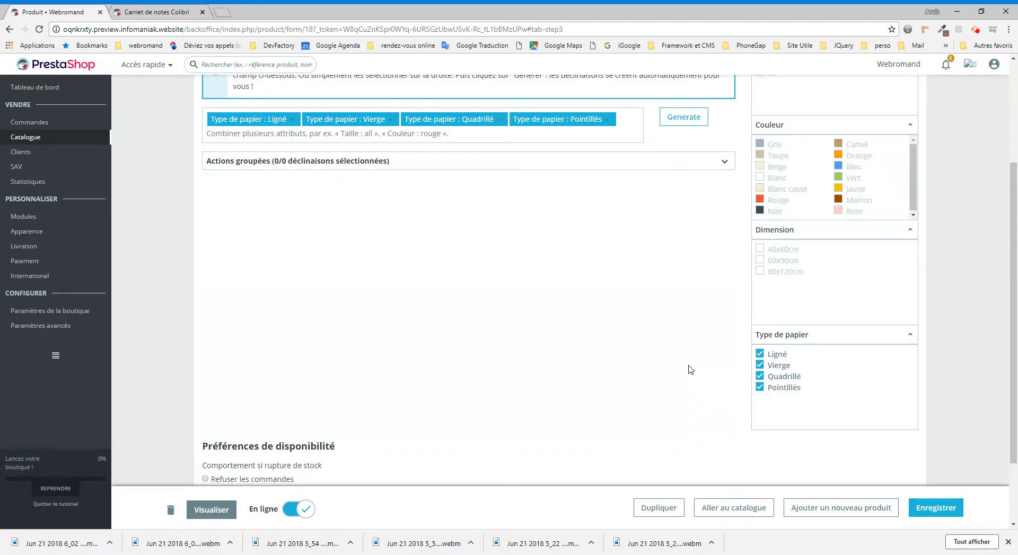
scroll(689, 371, "up", 2)
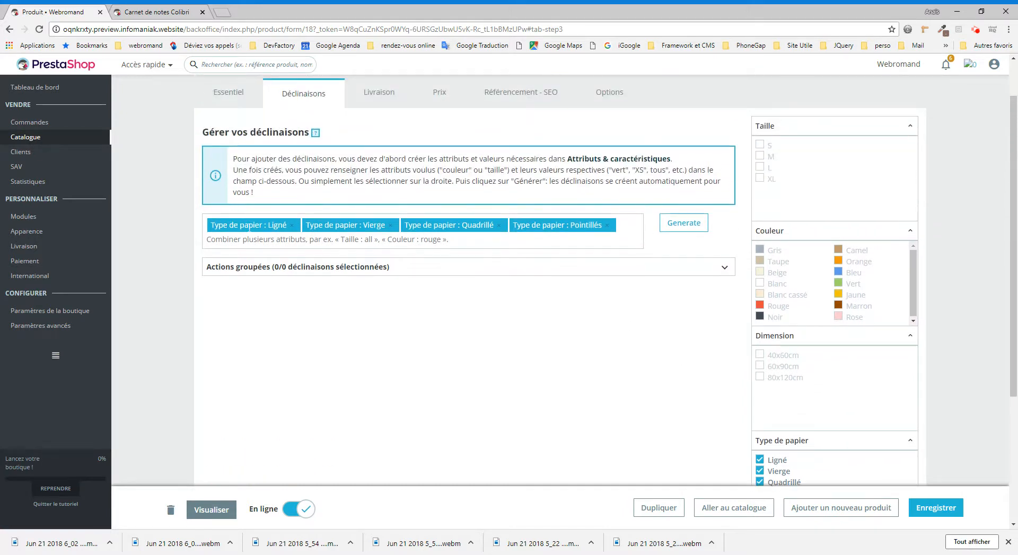
left_click(691, 227)
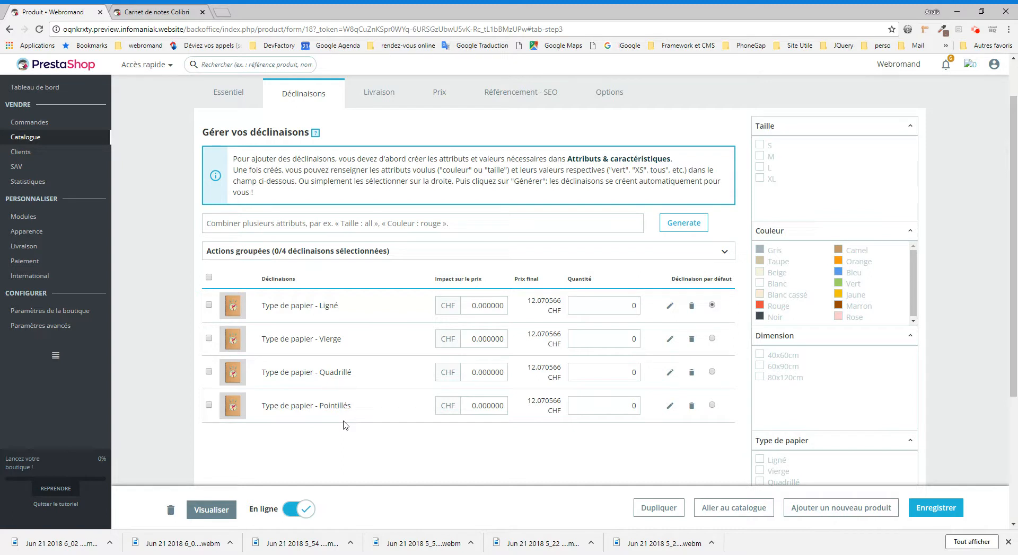
Step: Review the product's essential information and the detailed settings of the Type de papier - Ligné combination, including its images
left_click(223, 95)
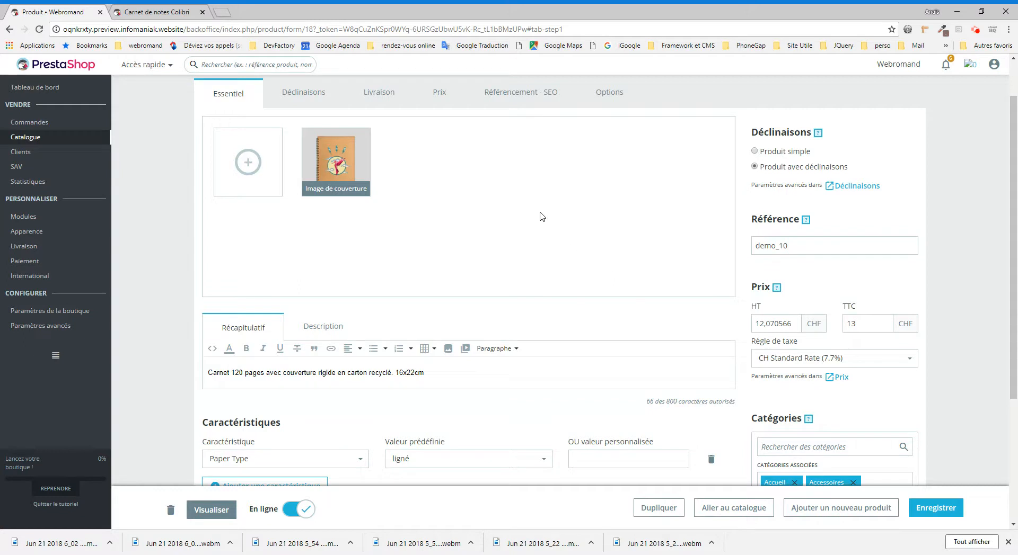
left_click(306, 98)
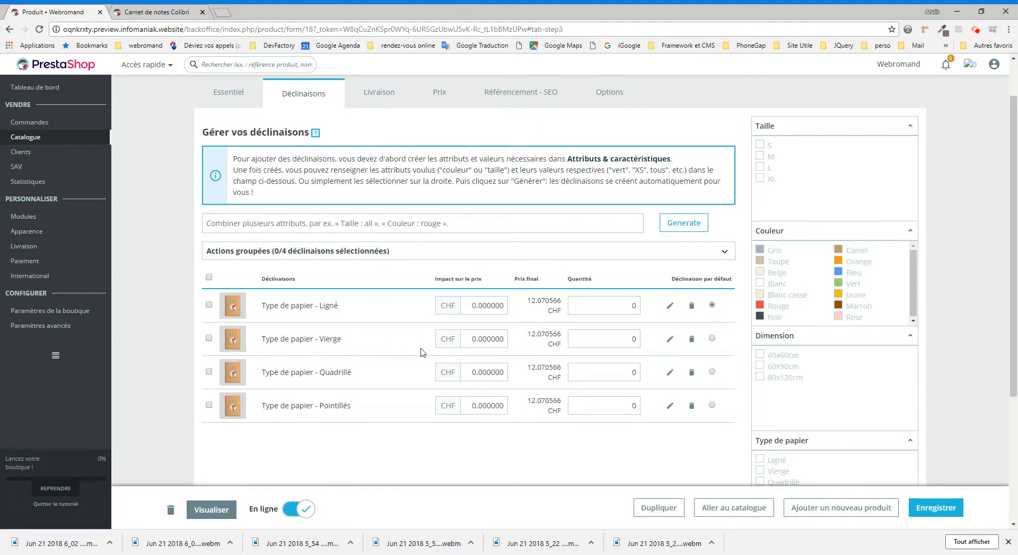
left_click(670, 306)
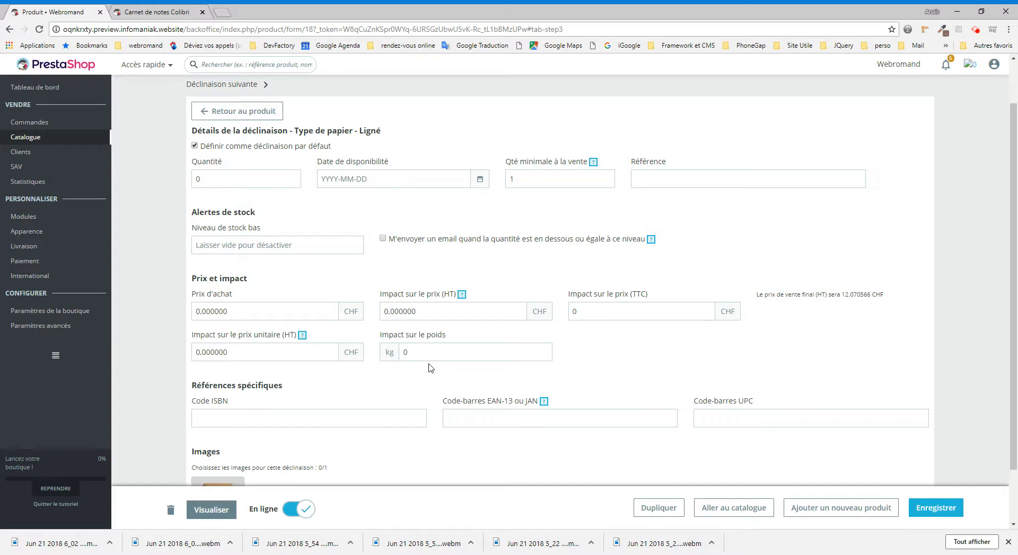
scroll(431, 368, "down", 1)
scroll(431, 368, "down", 1)
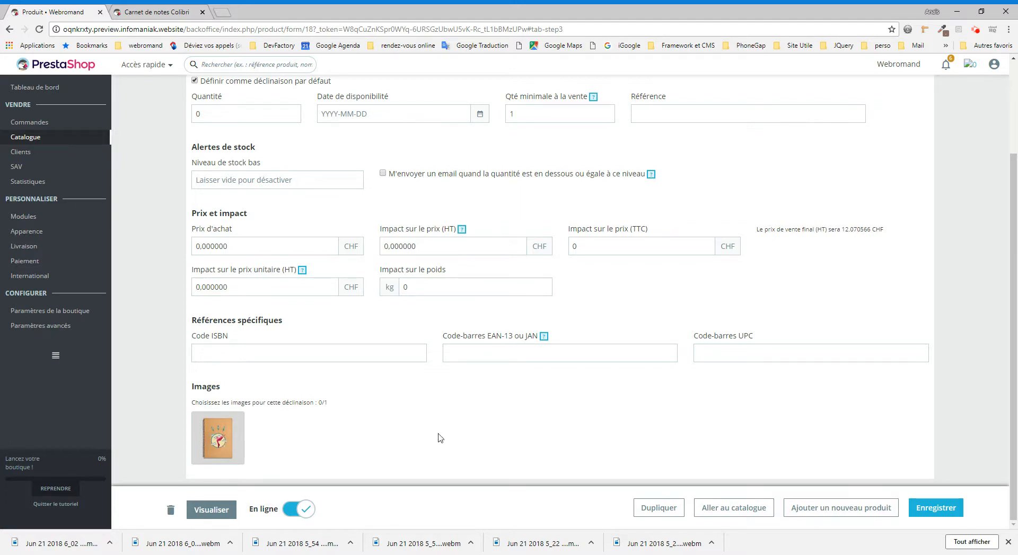
scroll(593, 180, "up", 2)
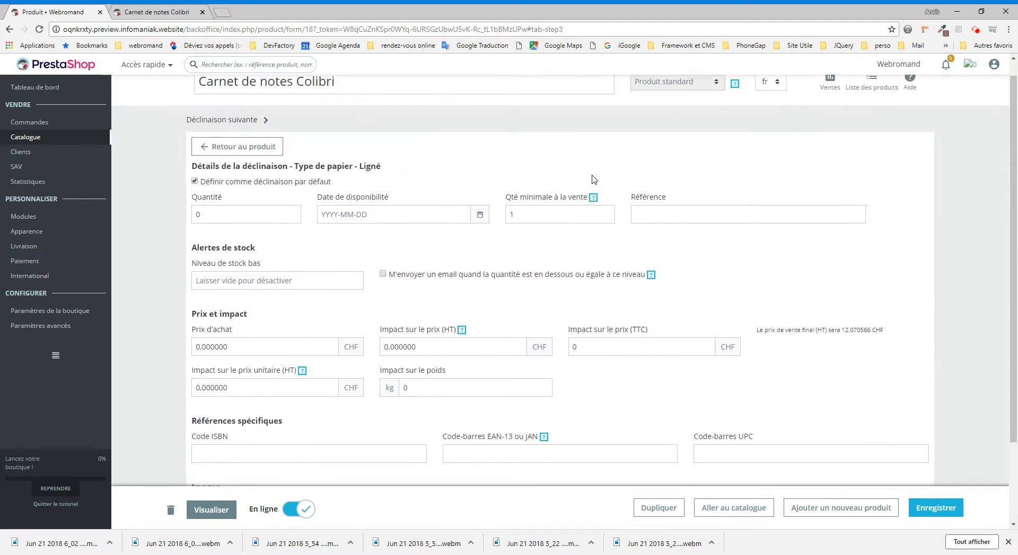
scroll(593, 179, "down", 2)
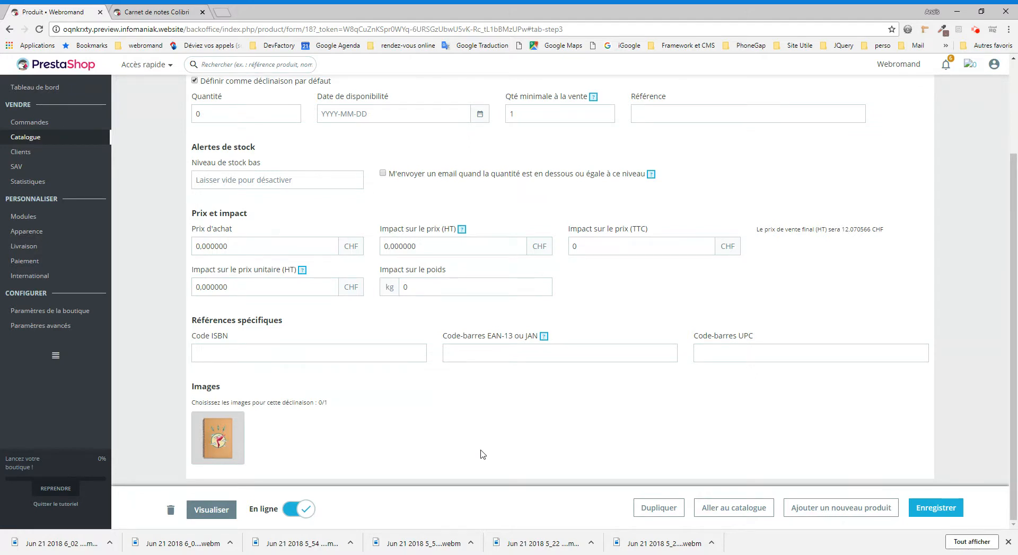
scroll(482, 454, "up", 2)
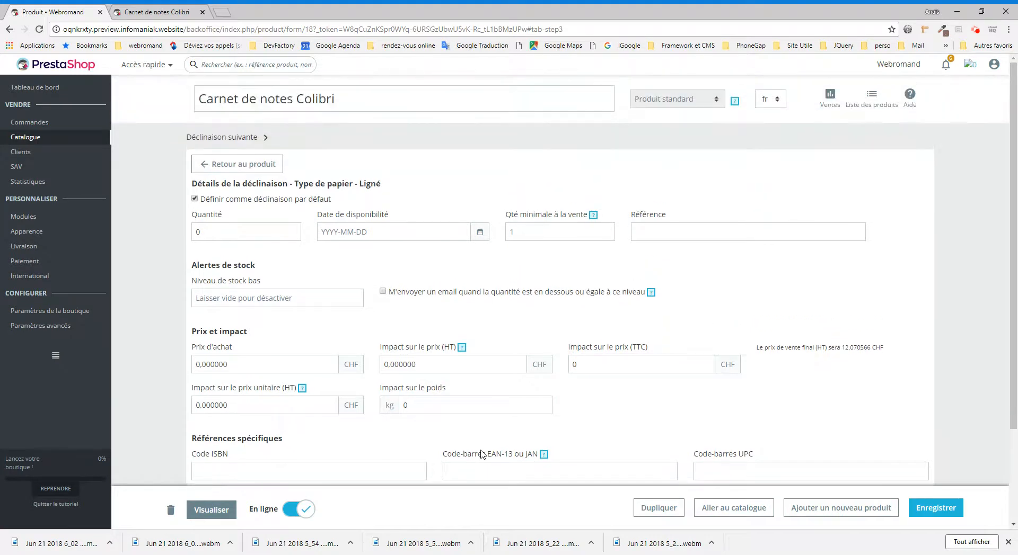
scroll(482, 454, "down", 2)
Step: Save the product and return from the Ligné combination's details to the combinations list
left_click(958, 511)
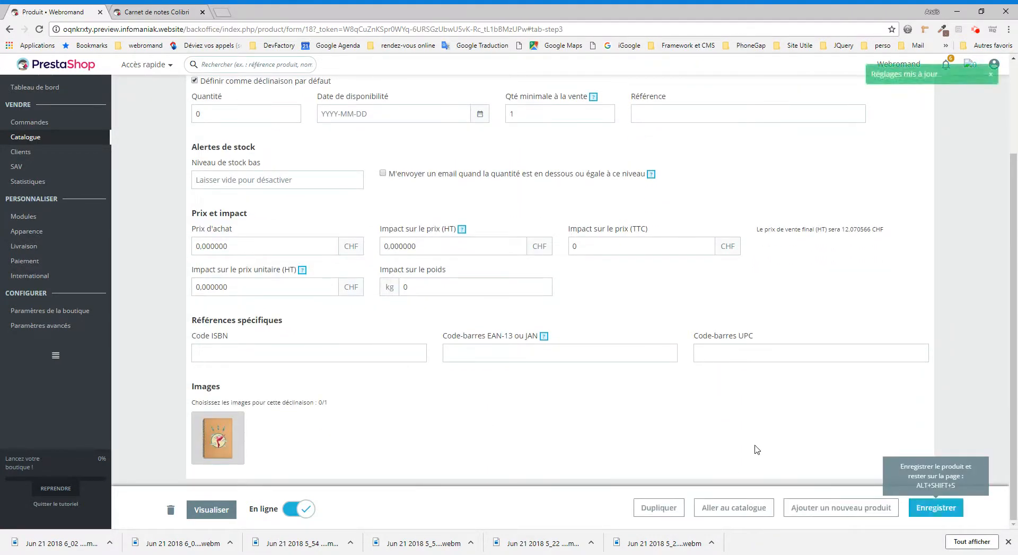
scroll(757, 449, "up", 2)
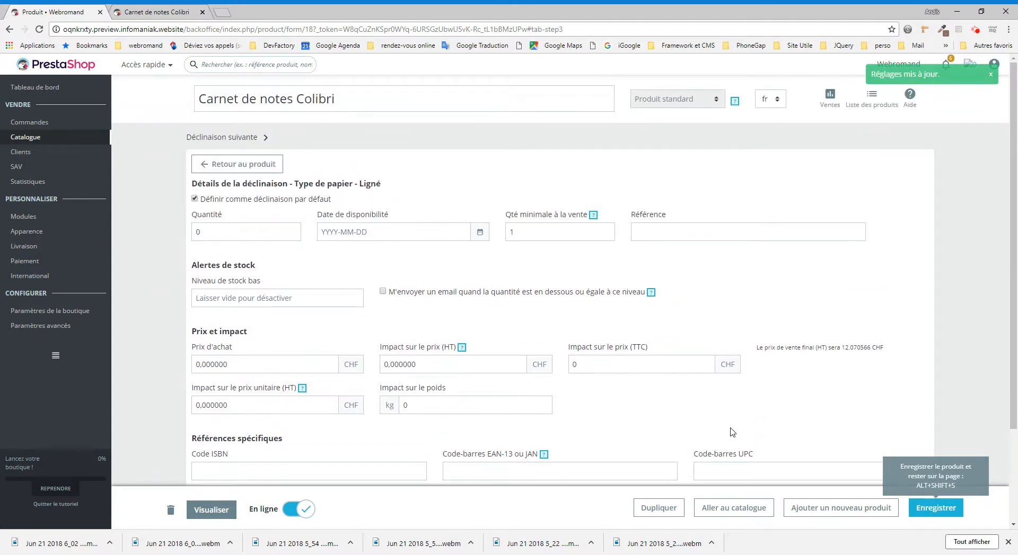
left_click(264, 169)
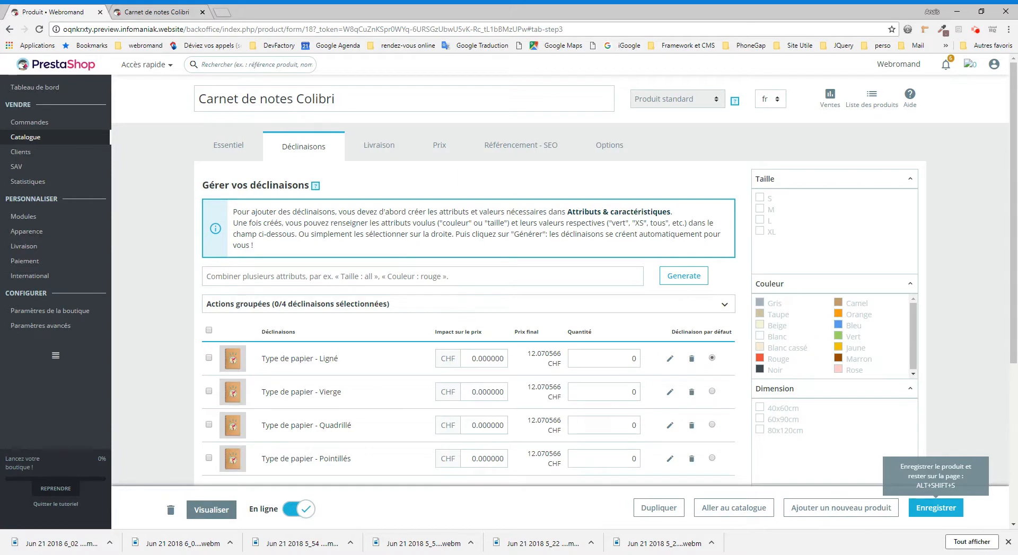
scroll(521, 443, "down", 3)
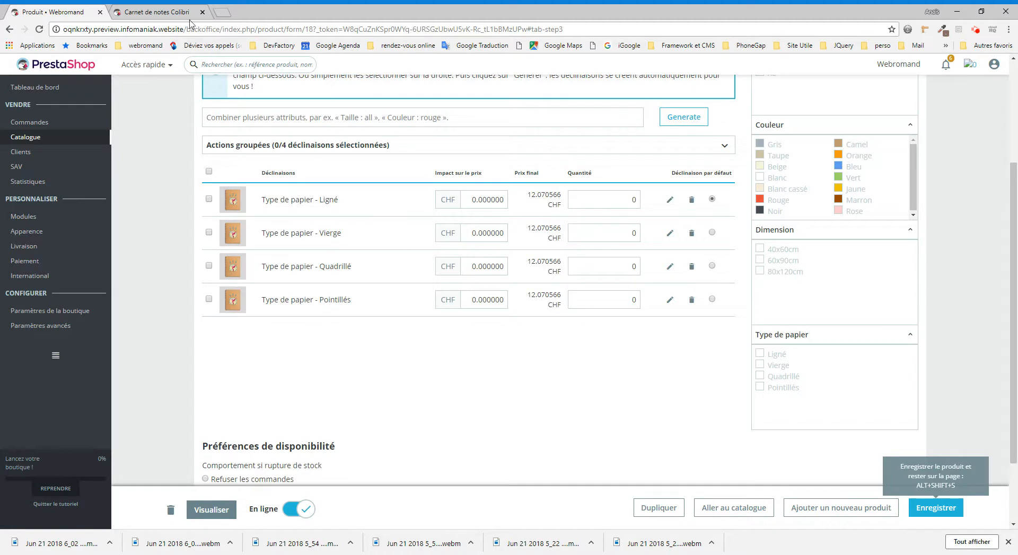
Step: Reload the Carnet de notes Colibri page in the storefront and check its Type de papier choices
left_click(171, 12)
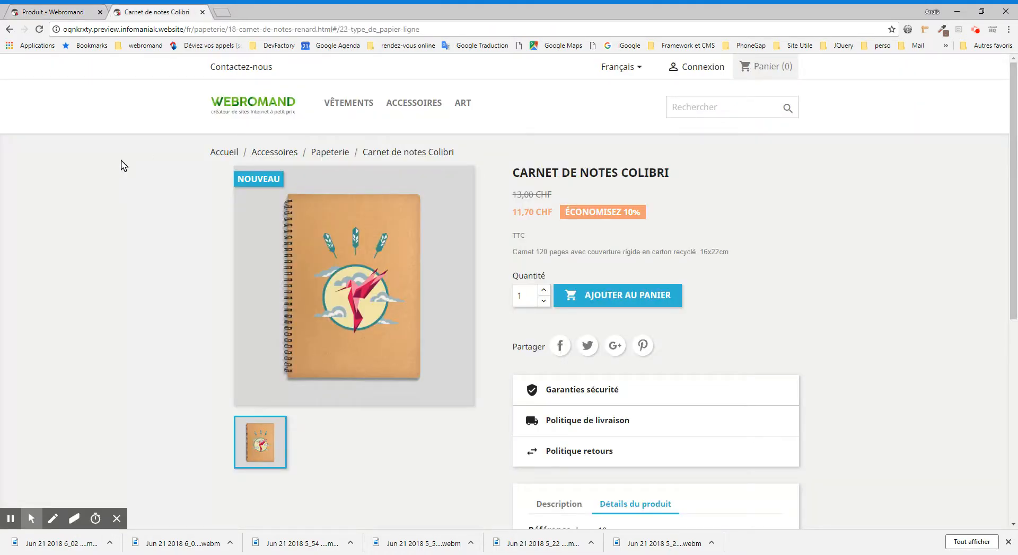
left_click(38, 31)
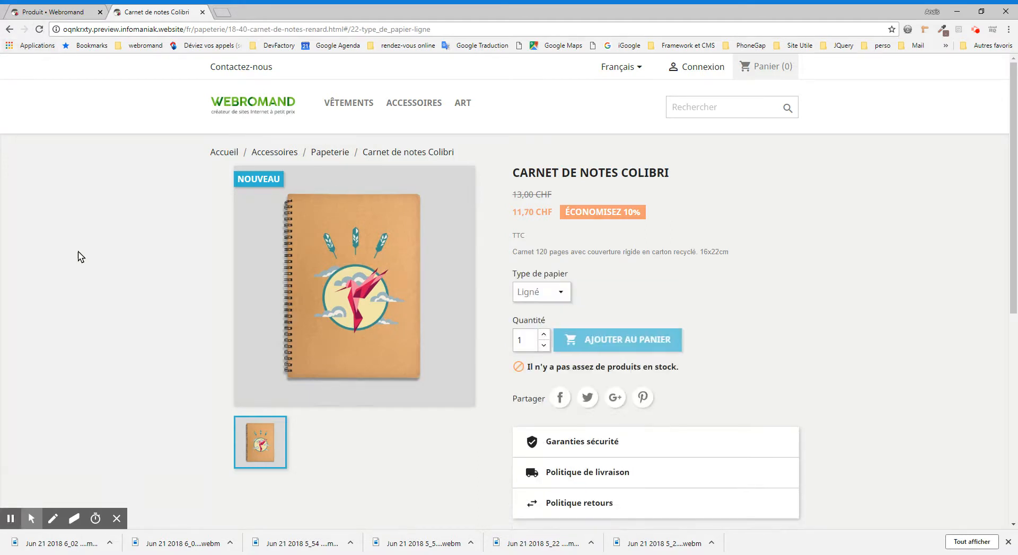
left_click(556, 293)
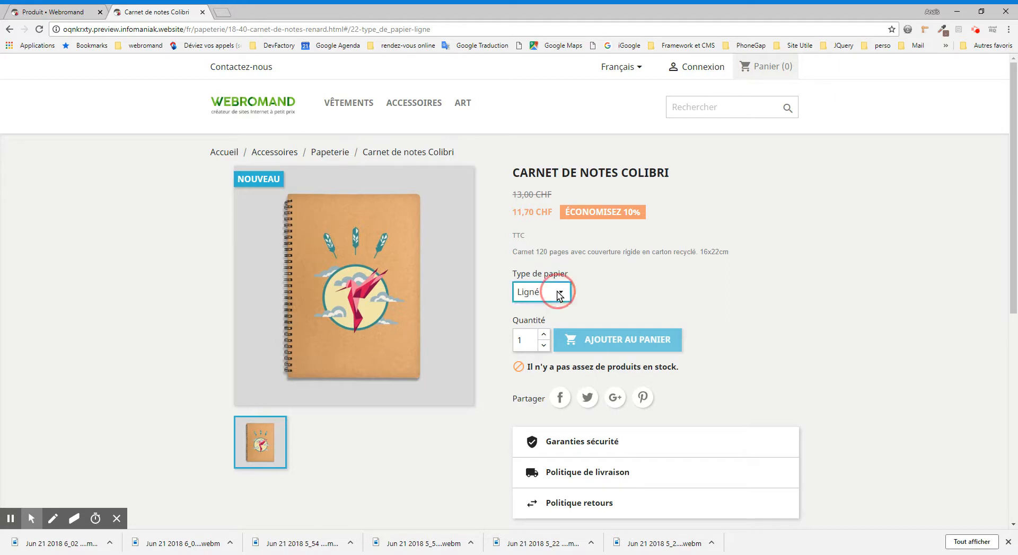
left_click(676, 294)
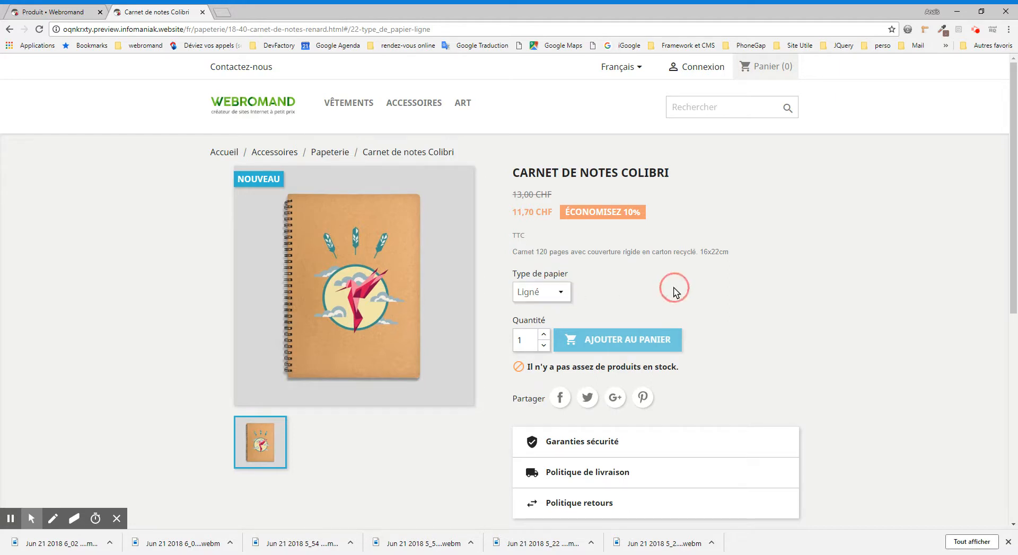